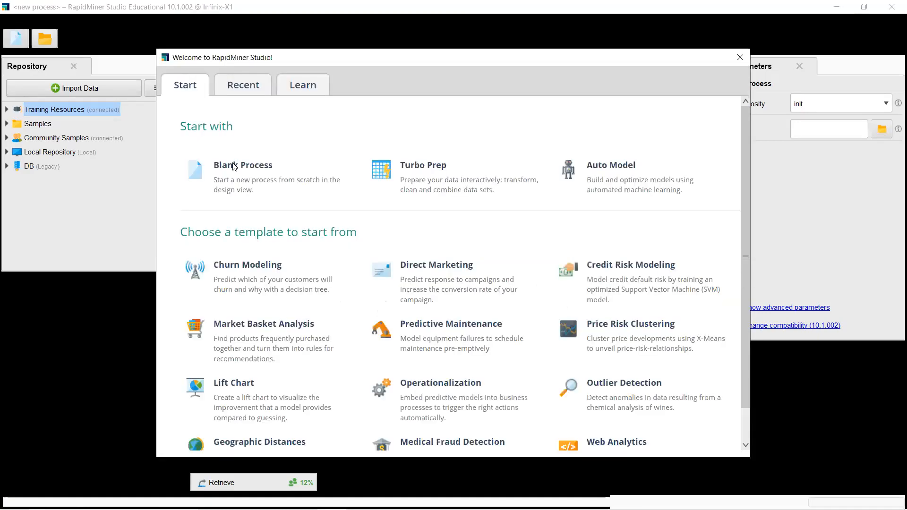
Start a blank process and add a Read Excel operator to it
click(284, 196)
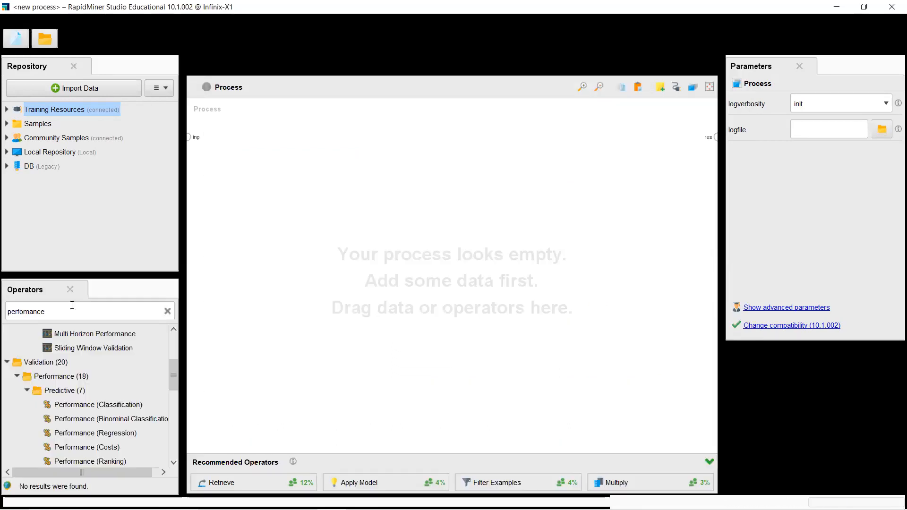
click(70, 311)
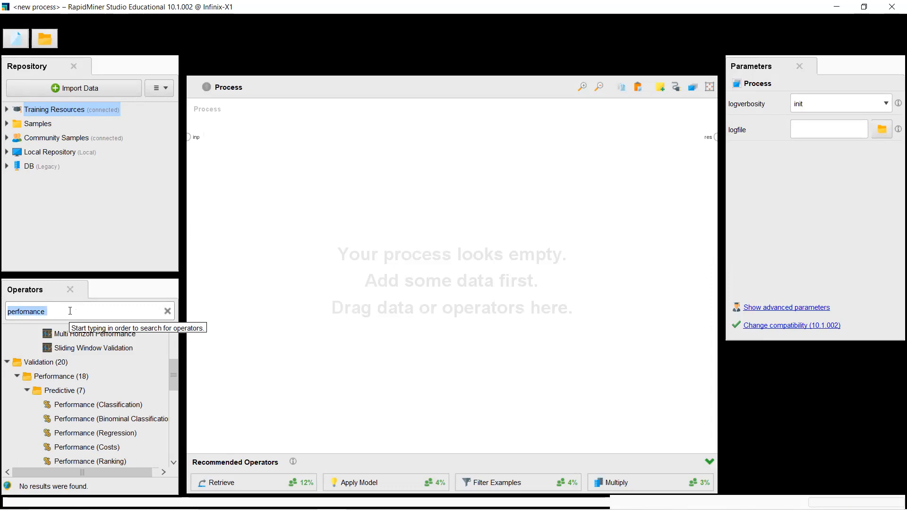
text(read )
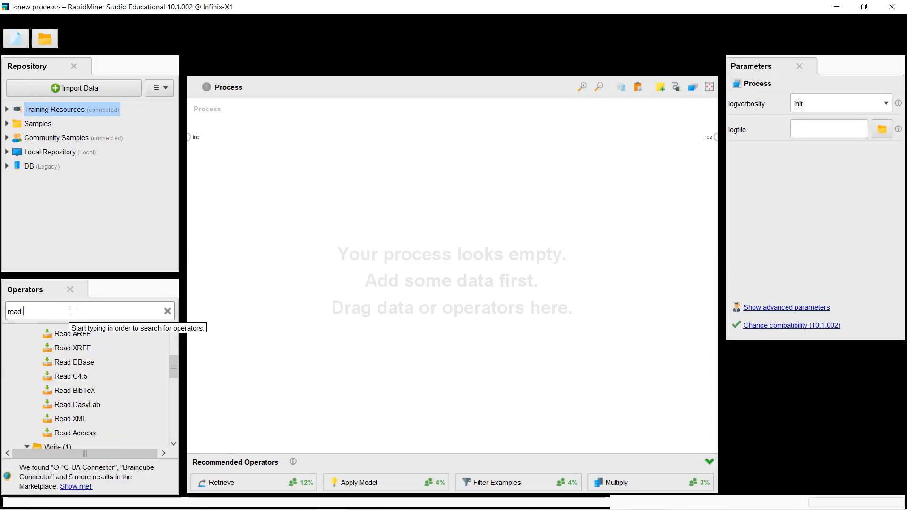
text(exce)
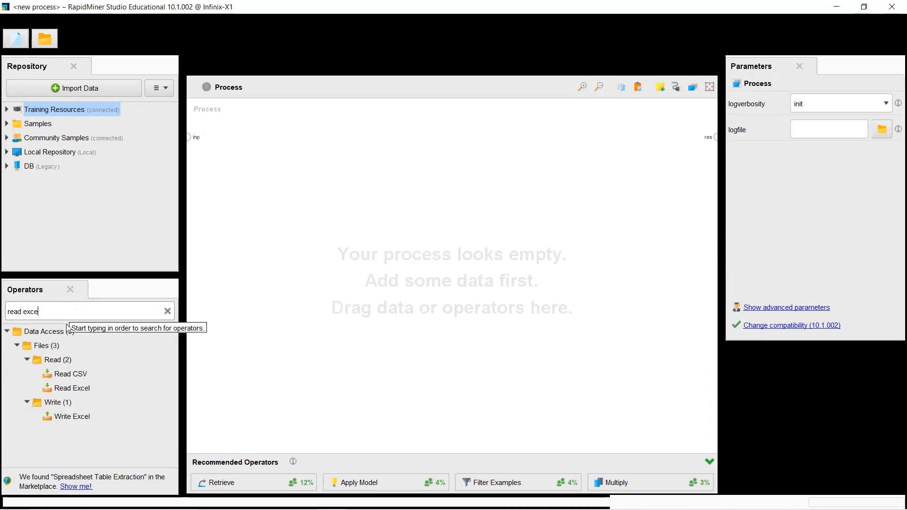
drag(86, 392, 239, 142)
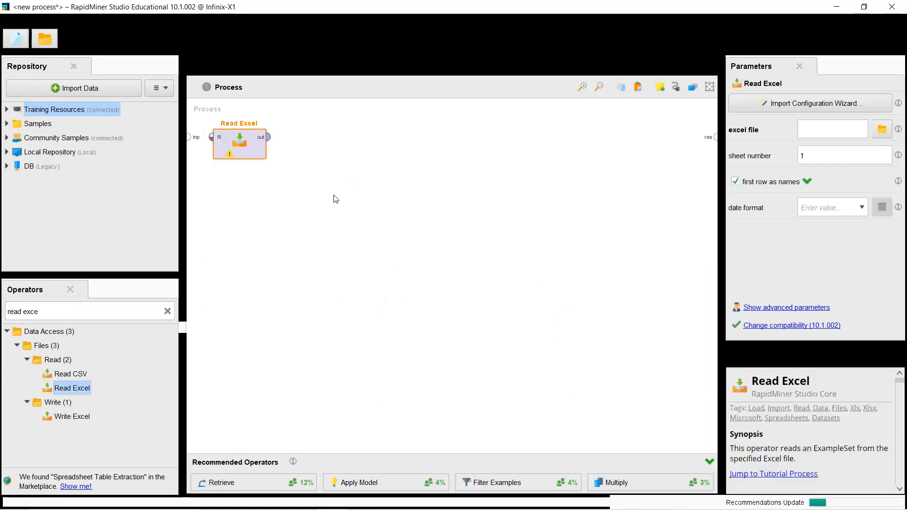
Launch the Read Excel import wizard and choose TUGAS DWBI KELOMPOK 6 (Responses).xlsx from DATA WAREHOUSE DAN BUSINESS INTELLIGENCE, inside Kuliah on Data (D:)
double_click(240, 150)
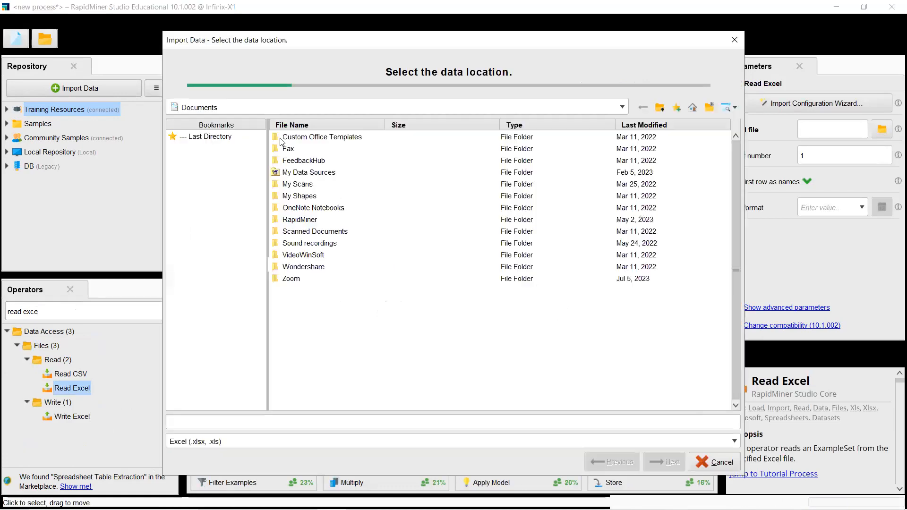
click(243, 112)
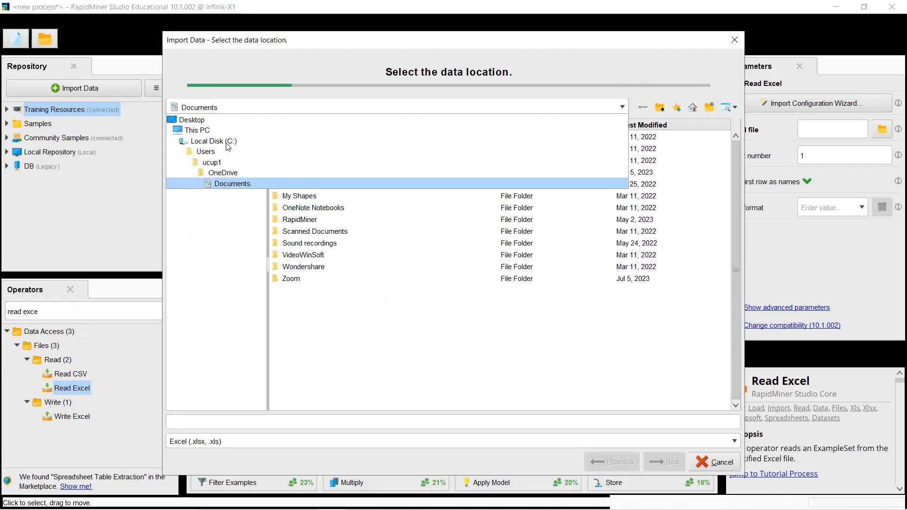
click(197, 129)
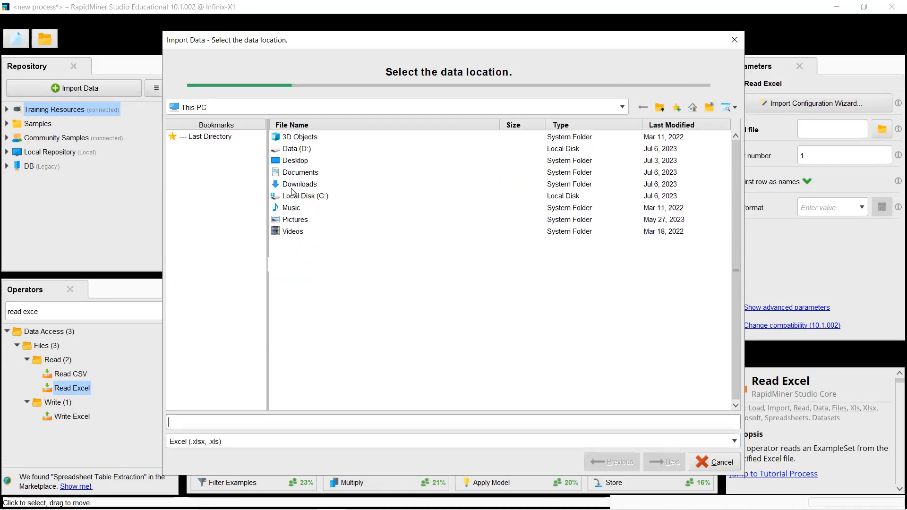
double_click(291, 148)
double_click(291, 185)
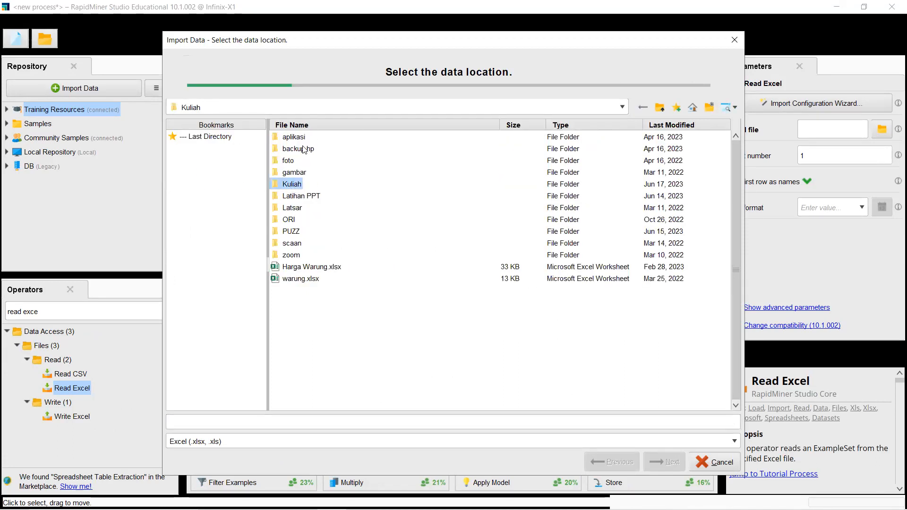
double_click(313, 147)
click(312, 139)
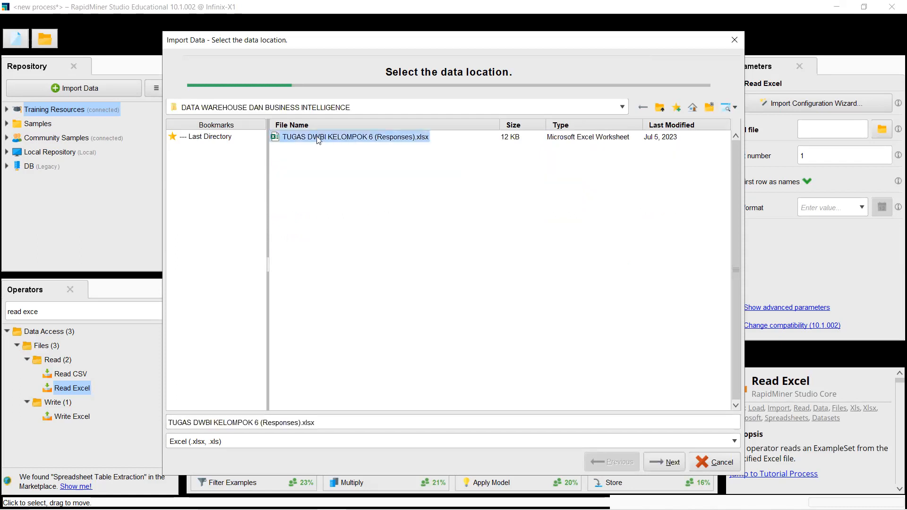
click(664, 461)
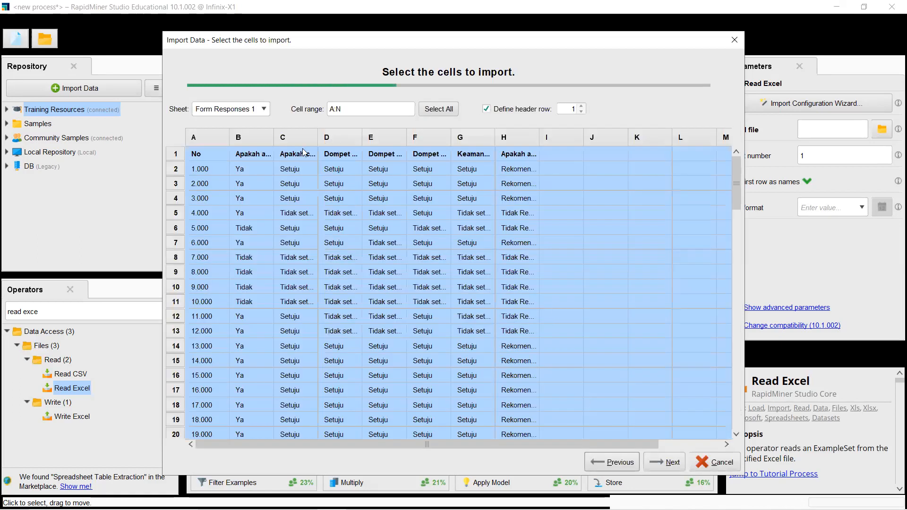
Limit the import to cell range B1:H101 of the Form Responses 1 sheet and continue to column formatting
click(261, 156)
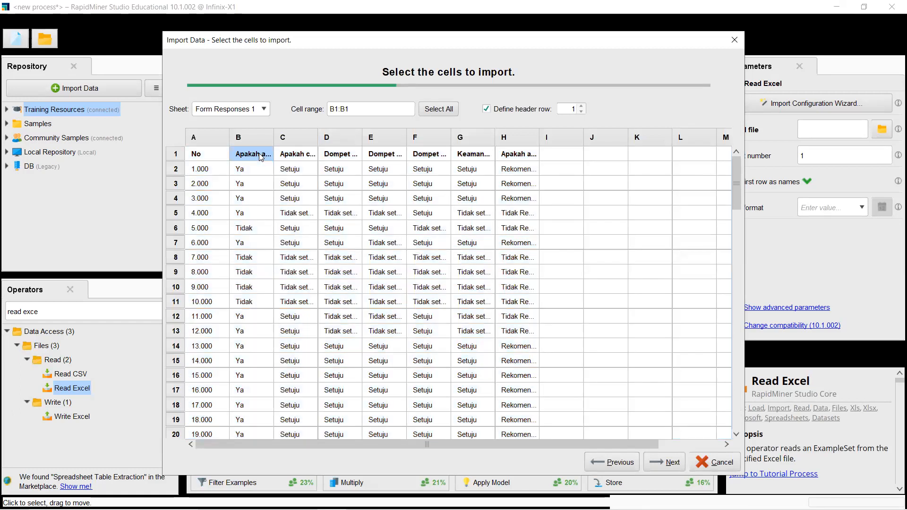
key(shift+Right)
key(shift+Right)
key(shift+Right)
key(shift+Right)
key(shift+Right)
key(shift+Right)
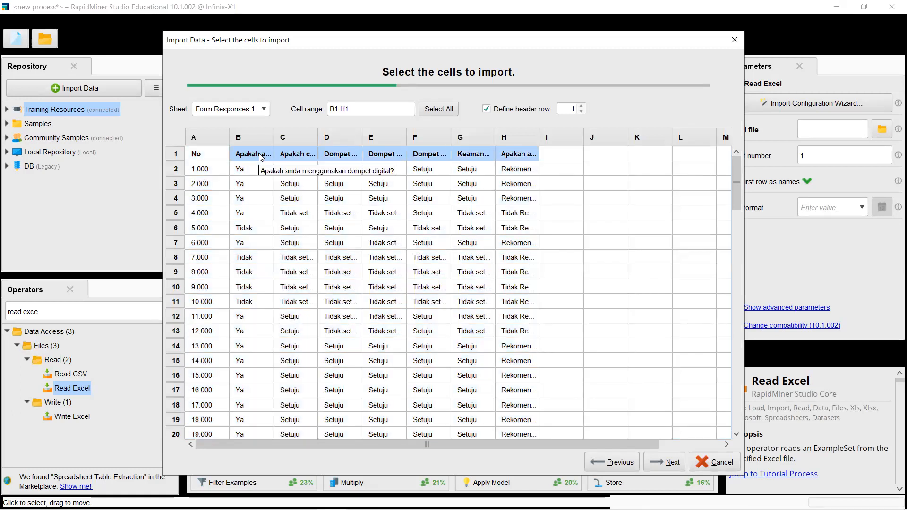
key(shift+Down)
key(shift+Down)
key(shift+Down)
key(shift+Down)
key(shift+Down)
key(shift+Down)
key(shift+Down)
key(shift+Down)
key(shift+Down)
key(shift+Down)
key(shift+Down)
key(shift+Down)
key(shift+Down)
key(shift+Down)
key(shift+Down)
key(shift+Down)
key(shift+Down)
key(shift+Down)
key(shift+Down)
key(shift+Down)
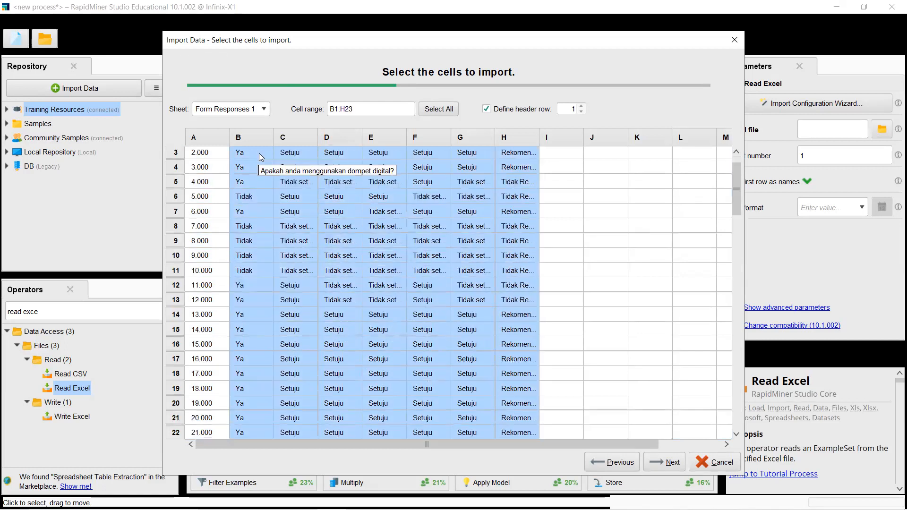
key(shift+Down)
key(shift+Down)
key(shift+Down)
key(shift+Down)
key(shift+Down)
key(shift+Down)
key(shift+Down)
key(shift+Down)
key(shift+Down)
key(shift+Down)
key(shift+Down)
key(shift+Down)
key(shift+Down)
key(shift+Down)
key(shift+Down)
key(shift+Down)
key(shift+Down)
key(shift+Down)
key(shift+Down)
key(shift+Down)
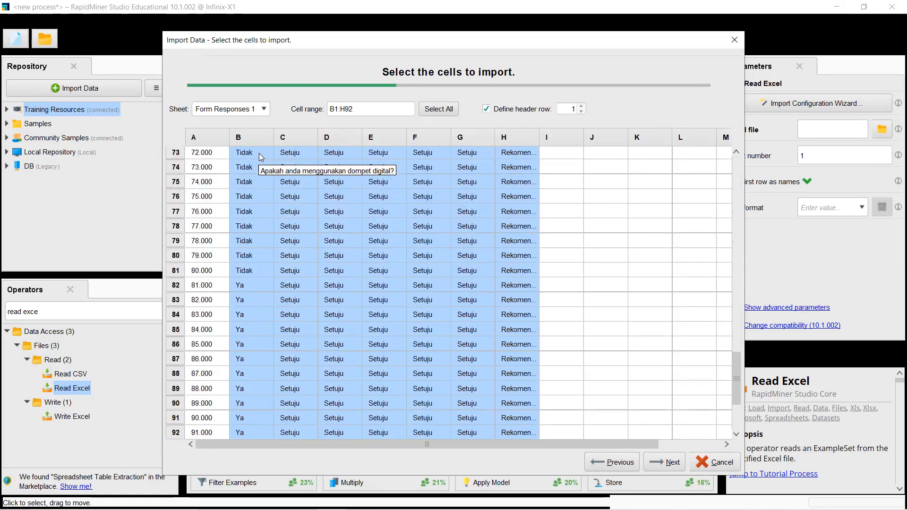
key(shift+Down)
key(shift+Down)
key(shift+Down)
key(shift+Down)
key(shift+Down)
key(shift+Down)
key(shift+Down)
key(shift+Down)
key(shift+Down)
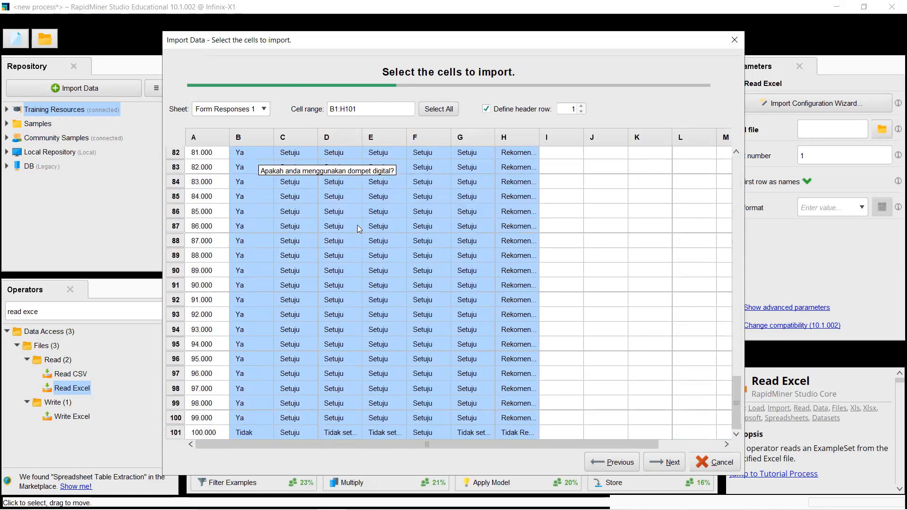
click(677, 462)
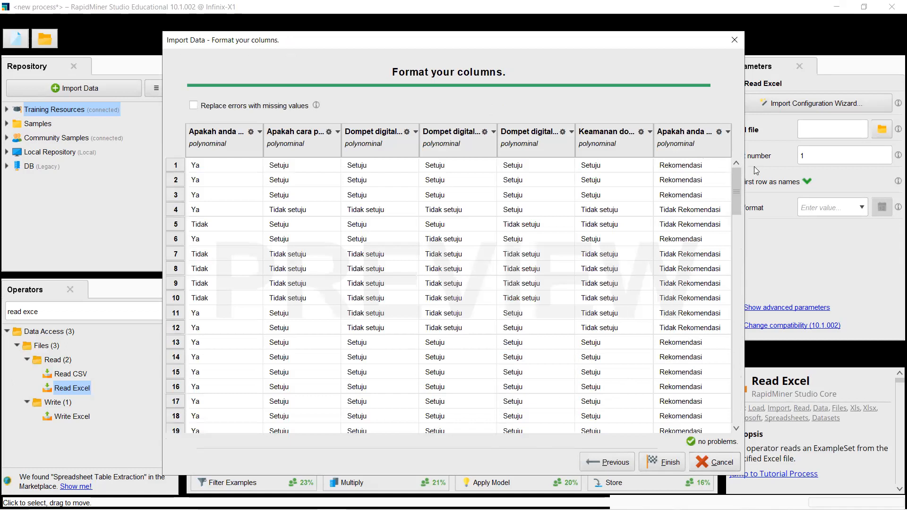
Change the role of the last column, holding the Rekomendasi / Tidak Rekomendasi answers, to label and finish the import
click(728, 131)
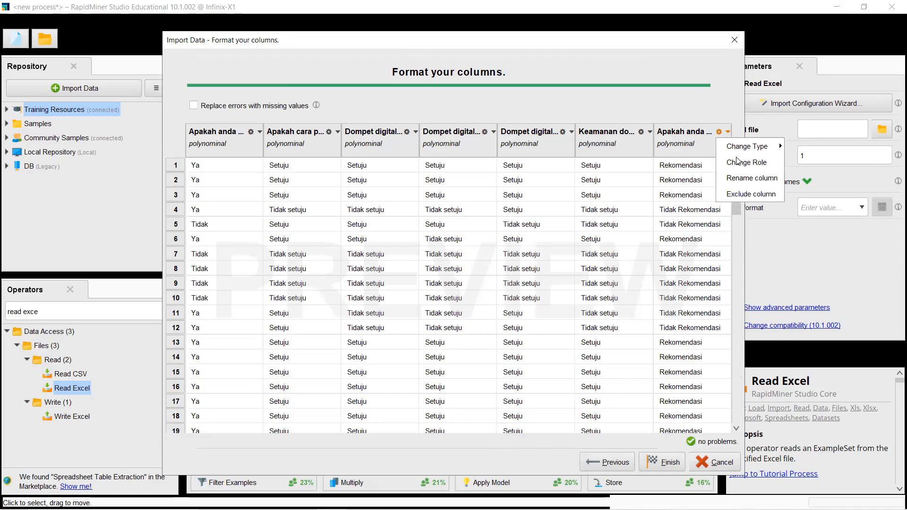
click(594, 265)
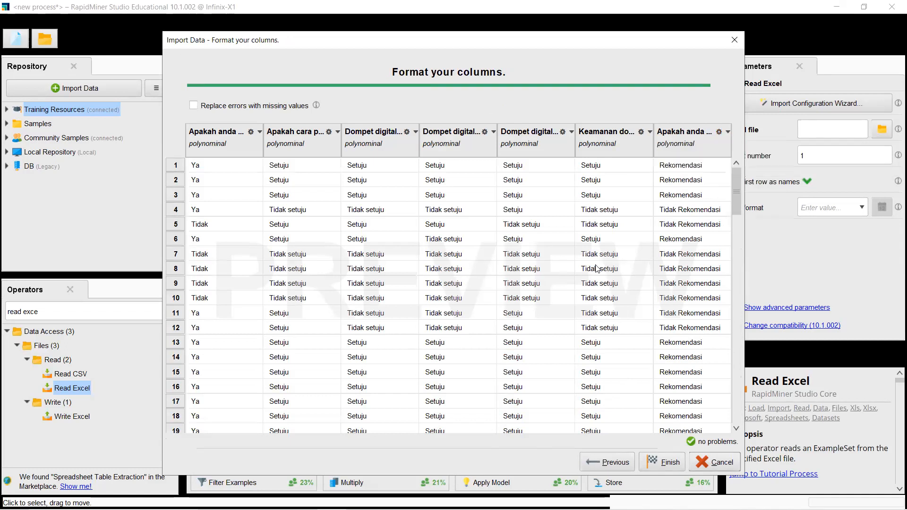
click(727, 132)
click(745, 162)
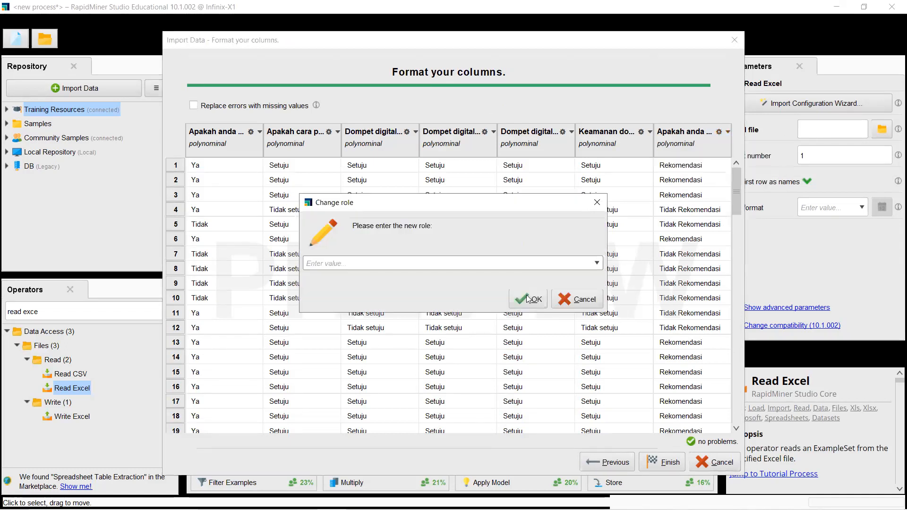
key(Down)
key(Down)
key(Return)
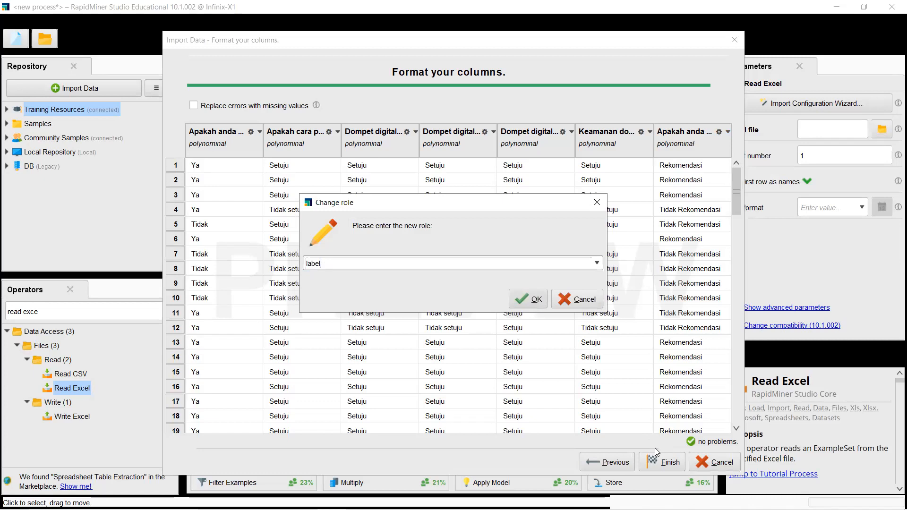
key(Return)
click(661, 466)
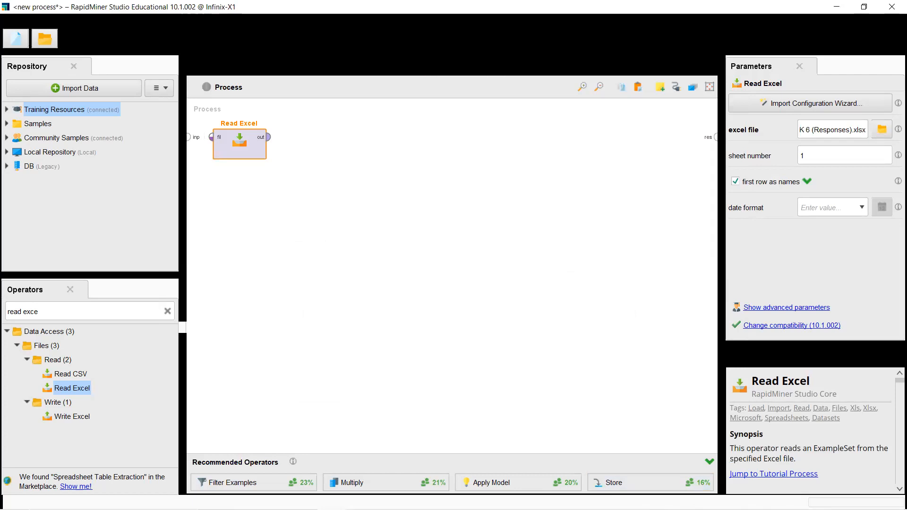
Add a Set Role operator below Read Excel, giving the "Apakah anda merekomendasikan menggunakan dompet digital" attribute the target role label
drag(4, 313, 110, 312)
text(s)
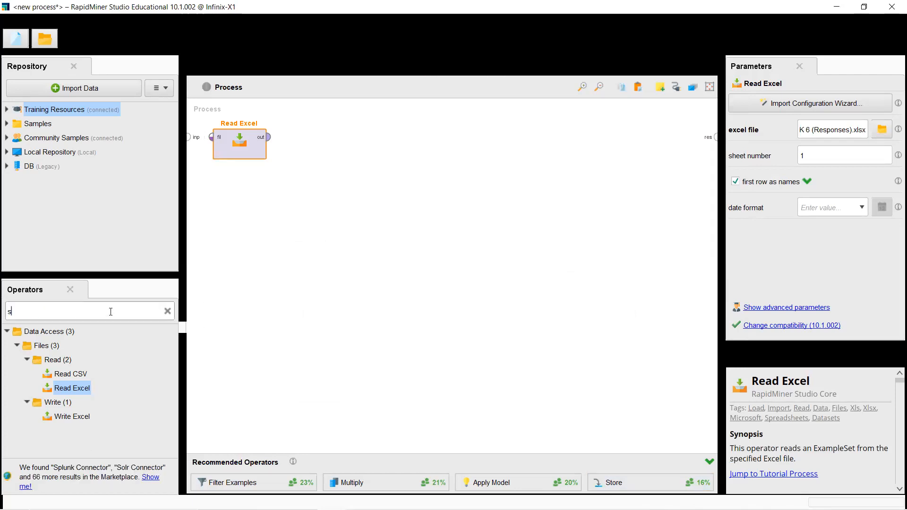
text(et role)
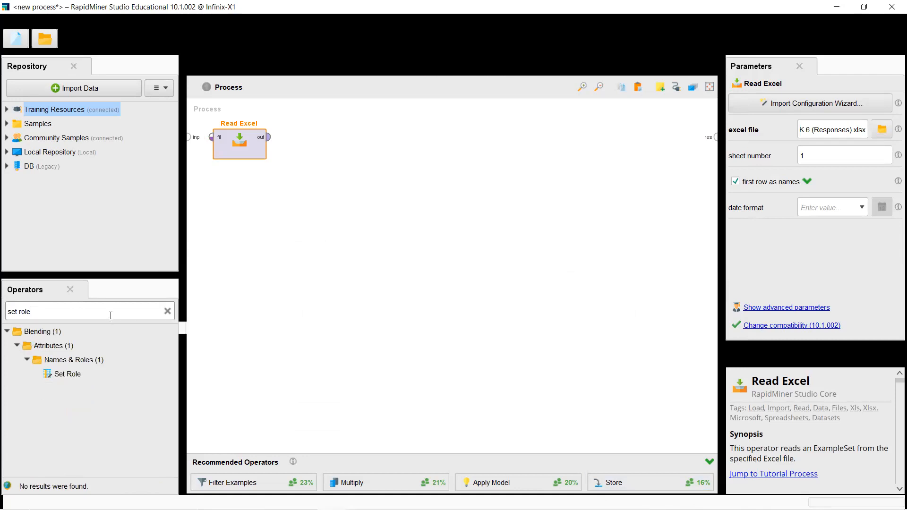
drag(67, 373, 317, 144)
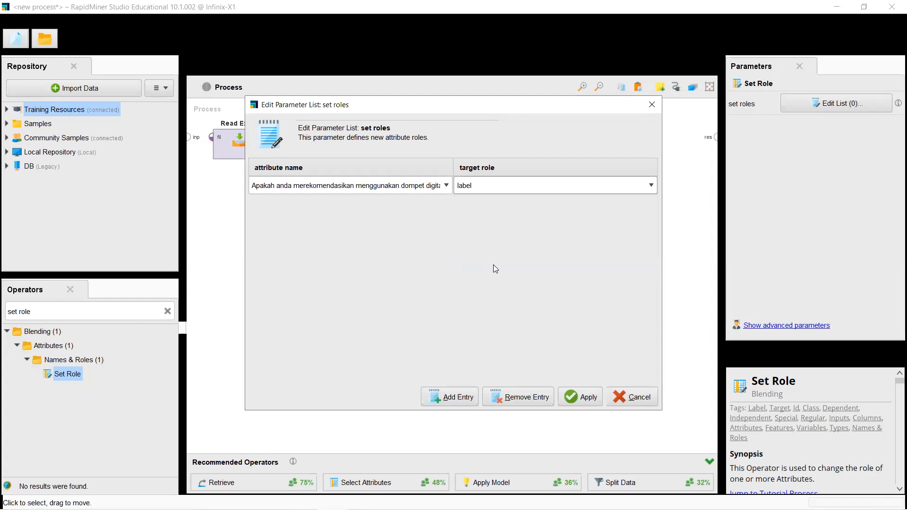
click(582, 402)
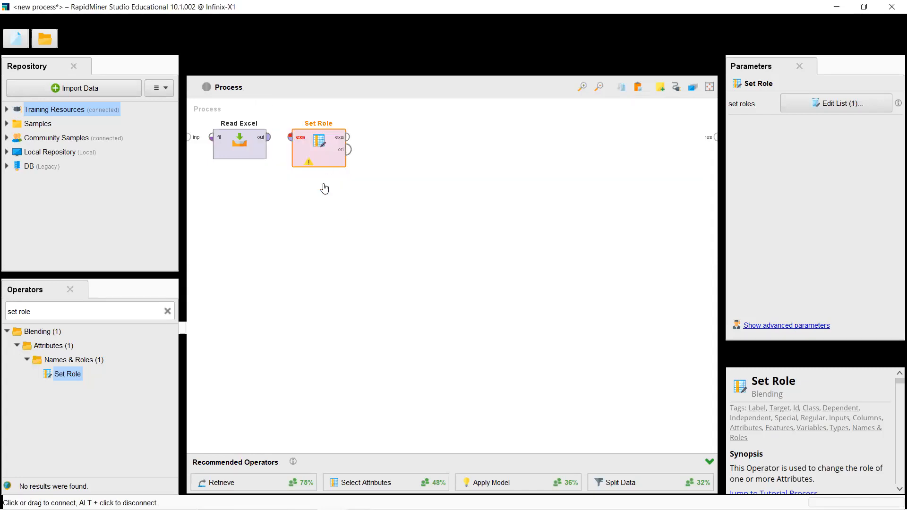
drag(330, 143, 329, 263)
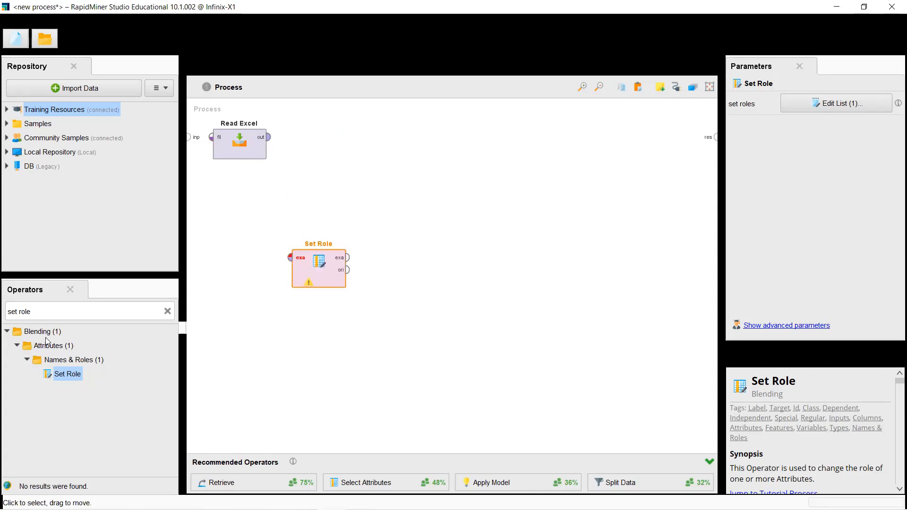
Add a Decision Tree operator level with Read Excel and turn off its apply pruning option
drag(7, 312, 34, 308)
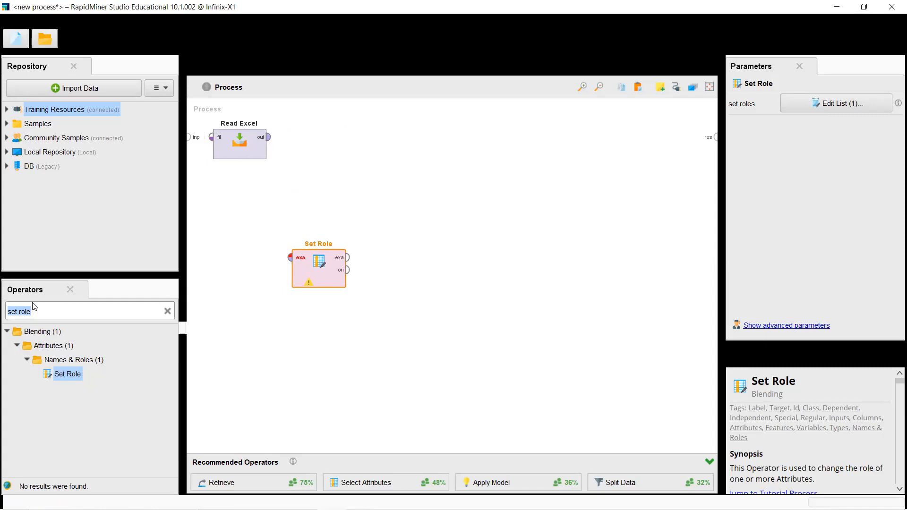
text(deci)
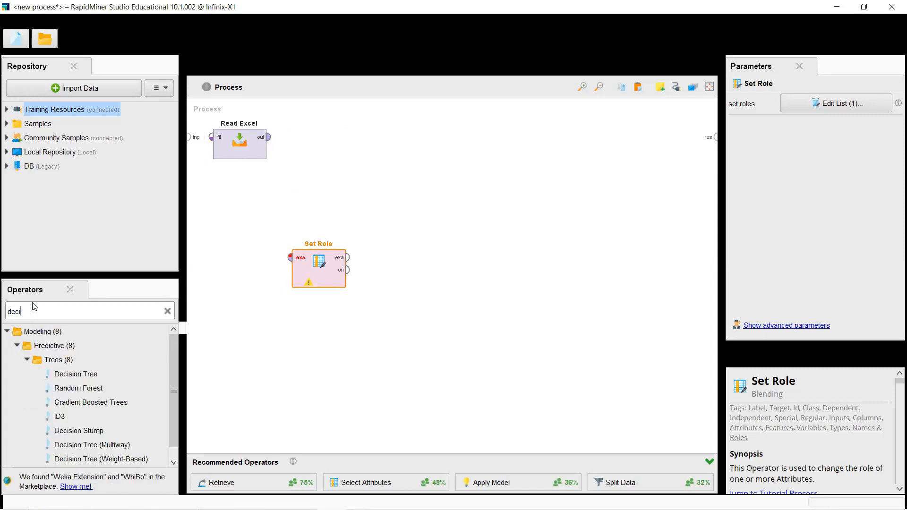
drag(73, 373, 397, 151)
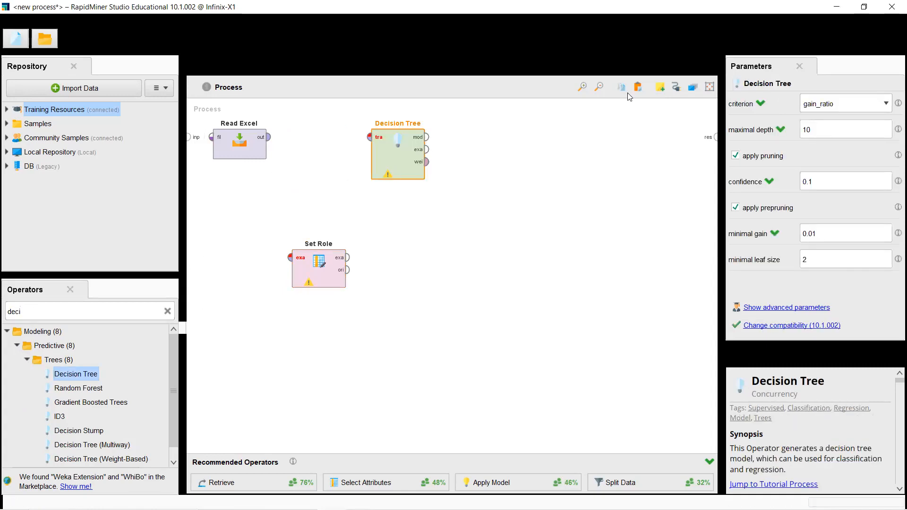
click(735, 158)
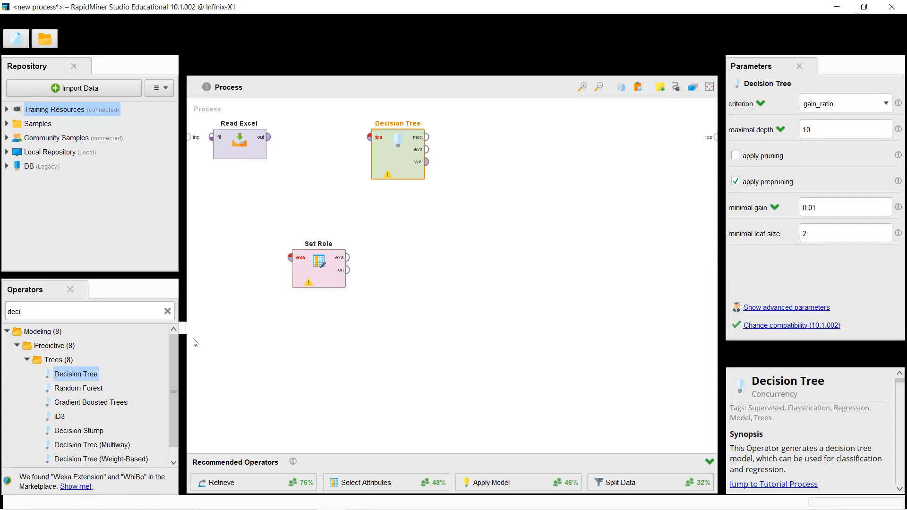
Add an Apply Model operator to the process, level with Set Role and beyond the Decision Tree
drag(87, 314, 4, 311)
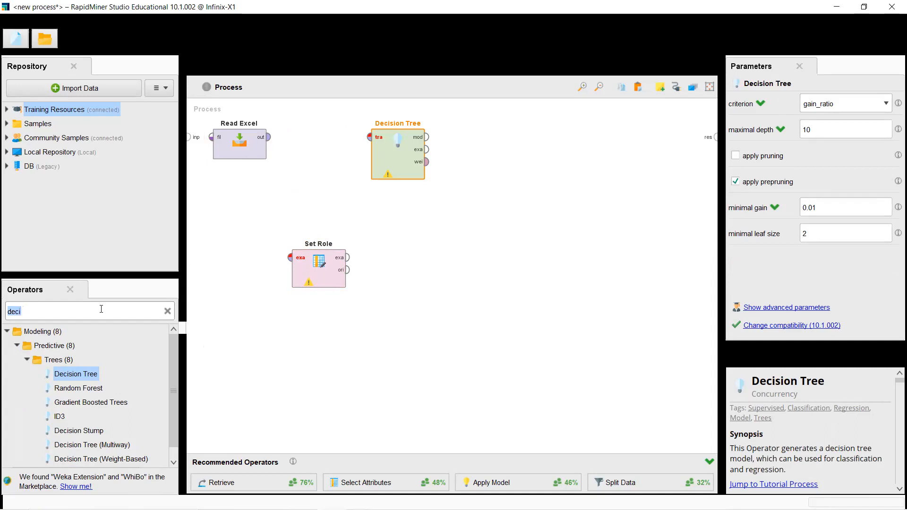
text(ap)
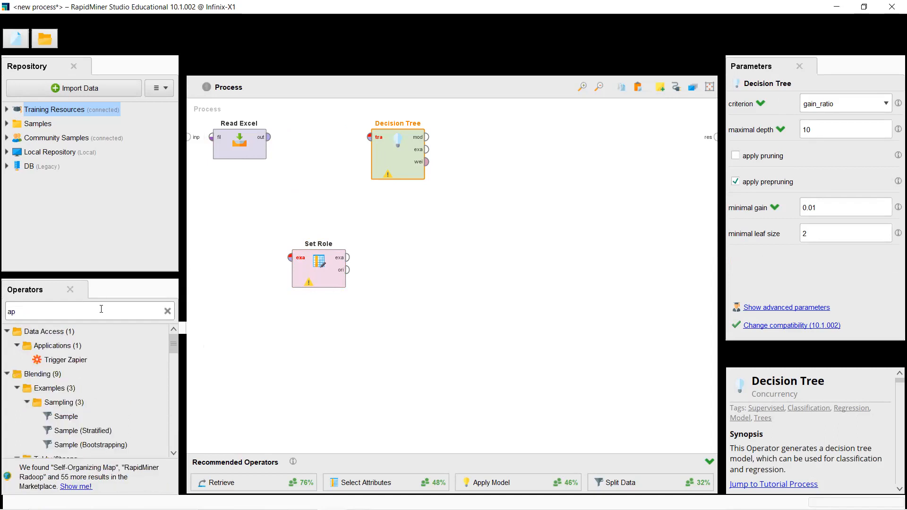
text(ply mo)
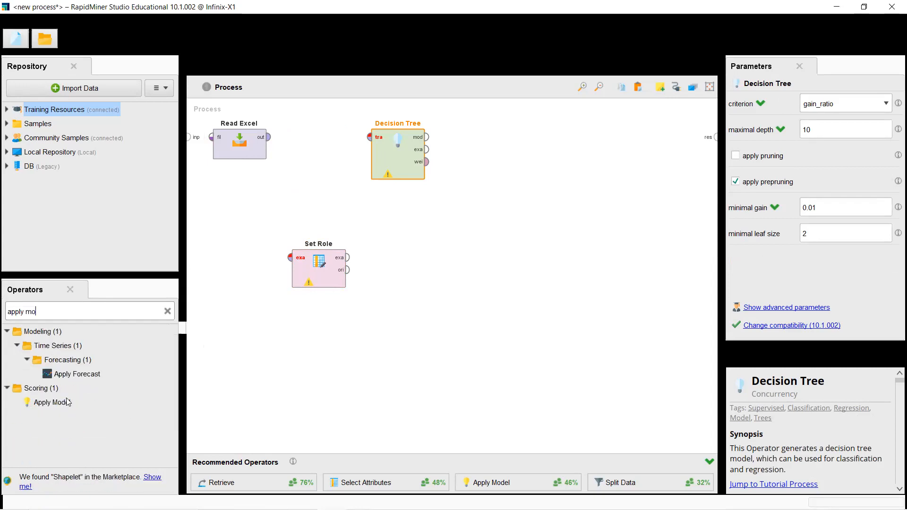
drag(52, 402, 481, 263)
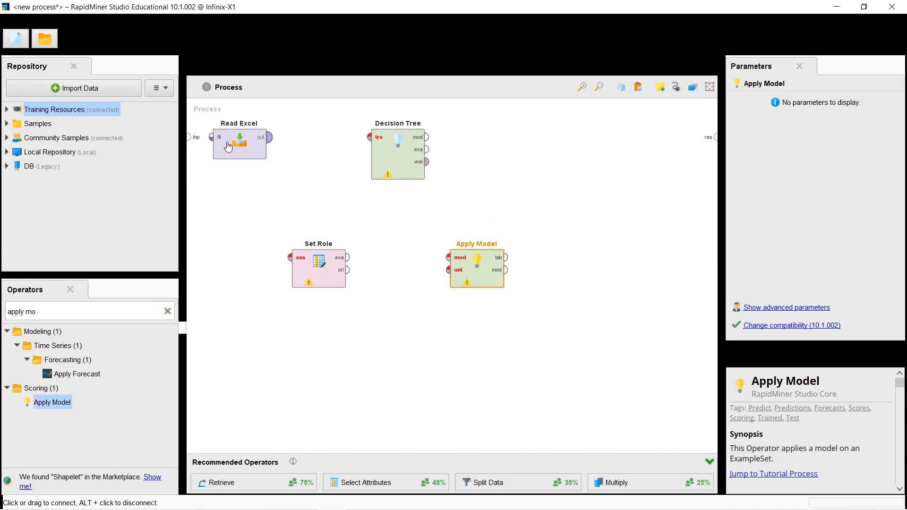
Connect the process input through Read Excel and Set Role to Decision Tree, and feed Apply Model with its model and Set Role's original output
drag(189, 137, 211, 137)
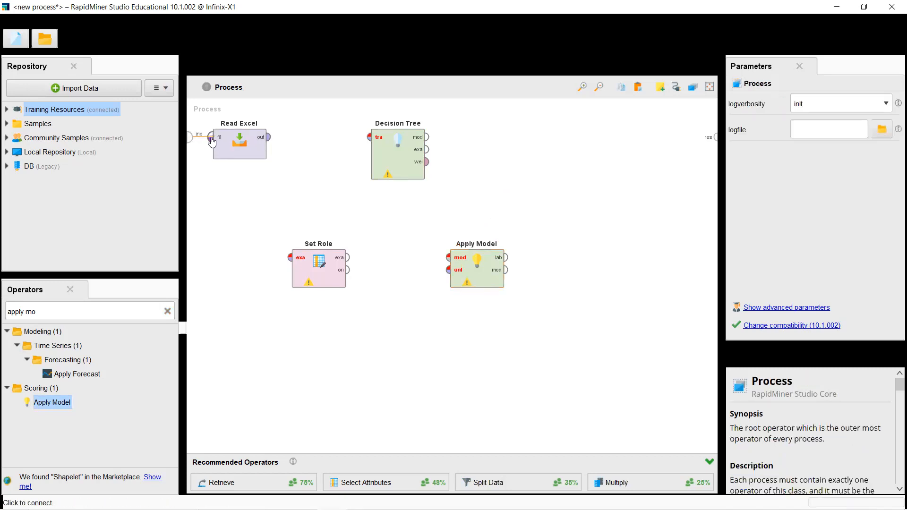
drag(268, 137, 290, 257)
drag(350, 260, 373, 138)
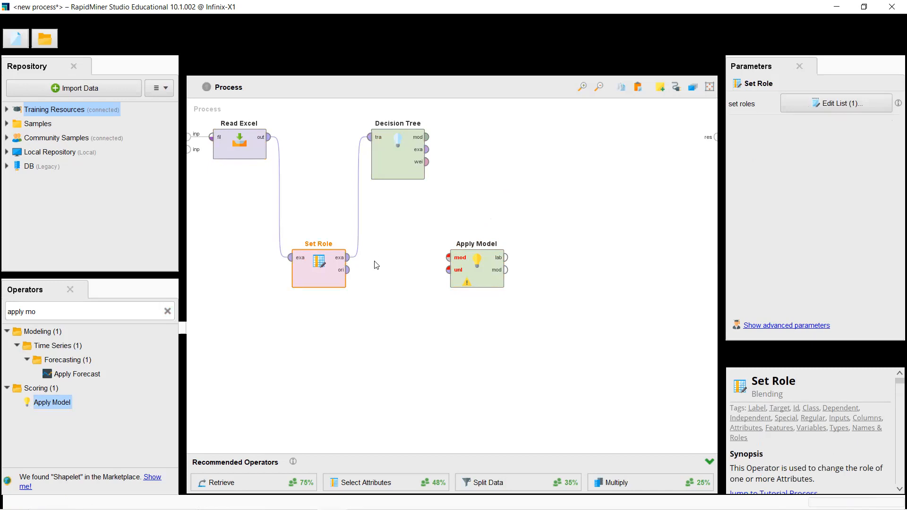
drag(349, 270, 449, 269)
drag(426, 137, 449, 257)
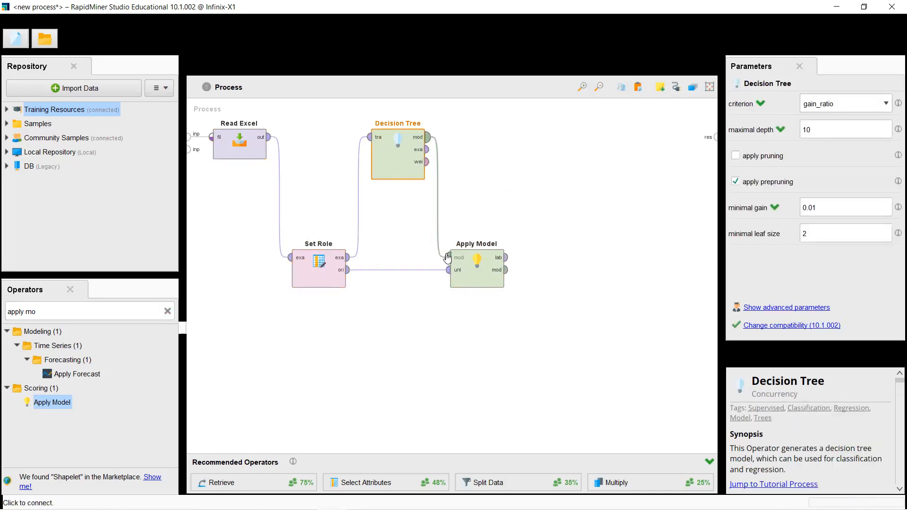
Add a Performance (Classification) operator to the process, level with Decision Tree and beyond Apply Model
click(88, 312)
text(p)
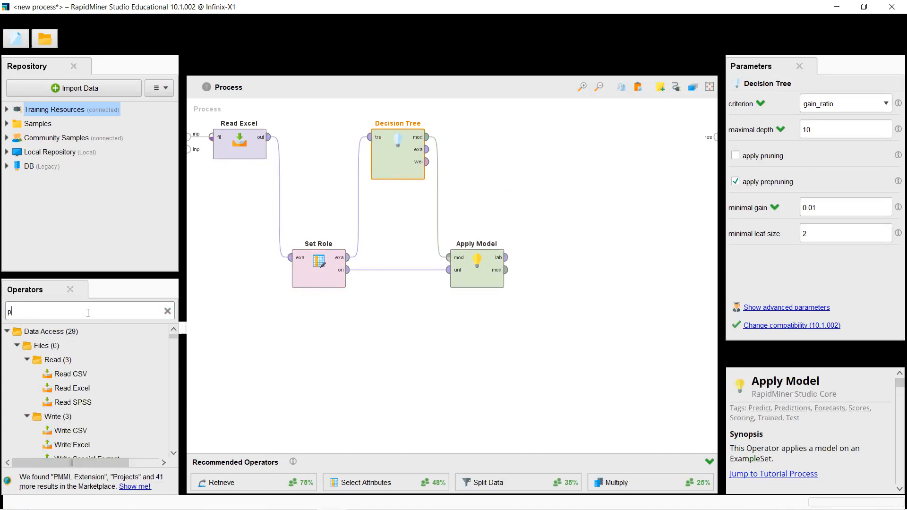
text(erform)
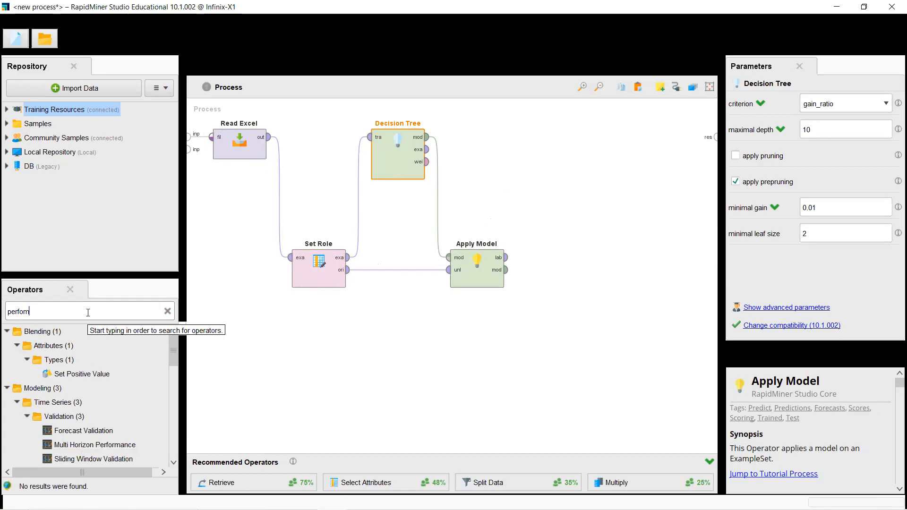
text(ance)
drag(174, 360, 174, 384)
drag(114, 415, 569, 147)
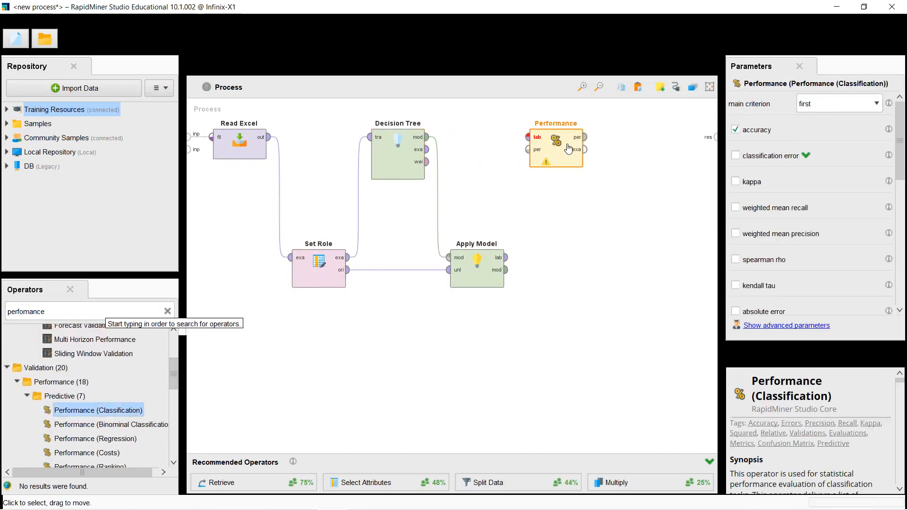
Connect Apply Model's labelled output to Performance, and link the performance output and Apply Model's model output to the process results
click(507, 258)
click(527, 137)
click(581, 137)
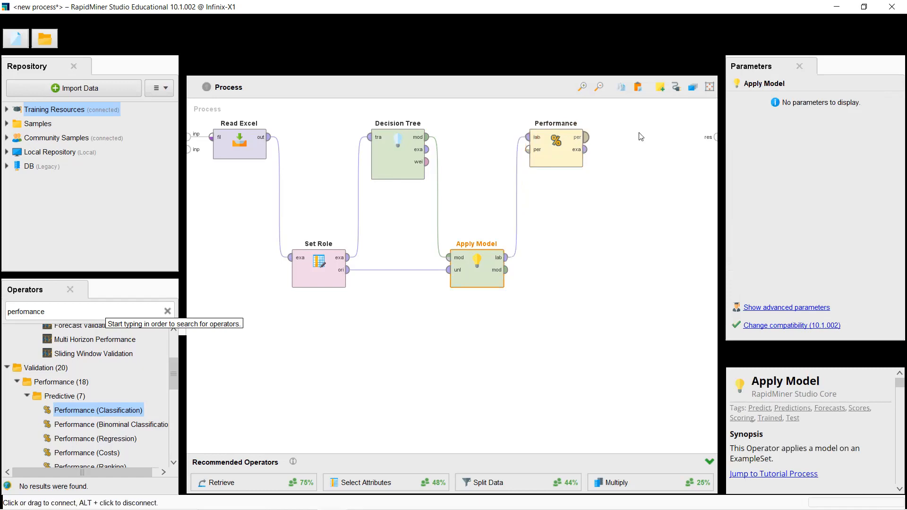
click(713, 140)
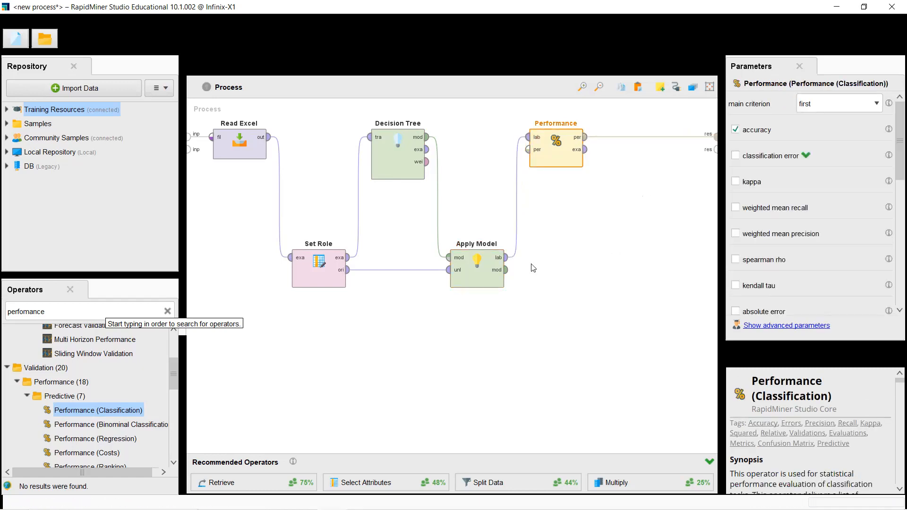
click(506, 270)
click(712, 152)
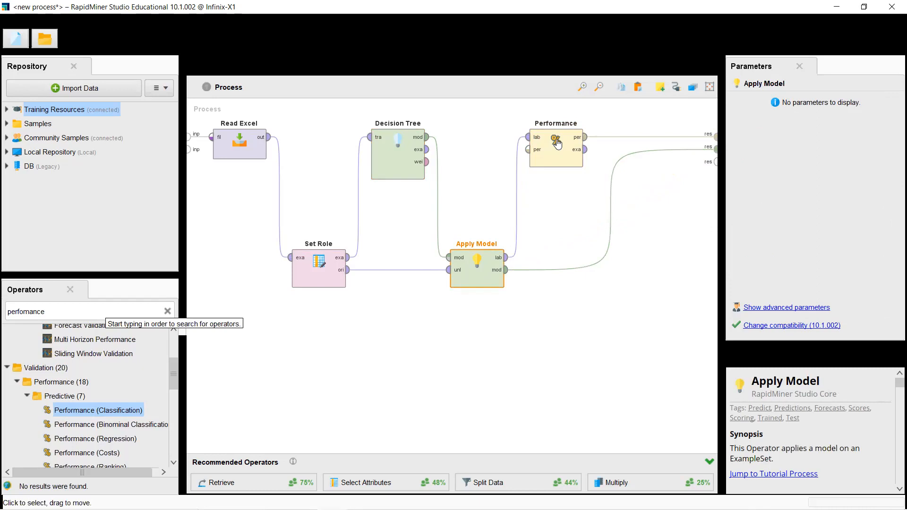
Run the completed process to generate the decision tree and the performance results
key(Right)
click(471, 266)
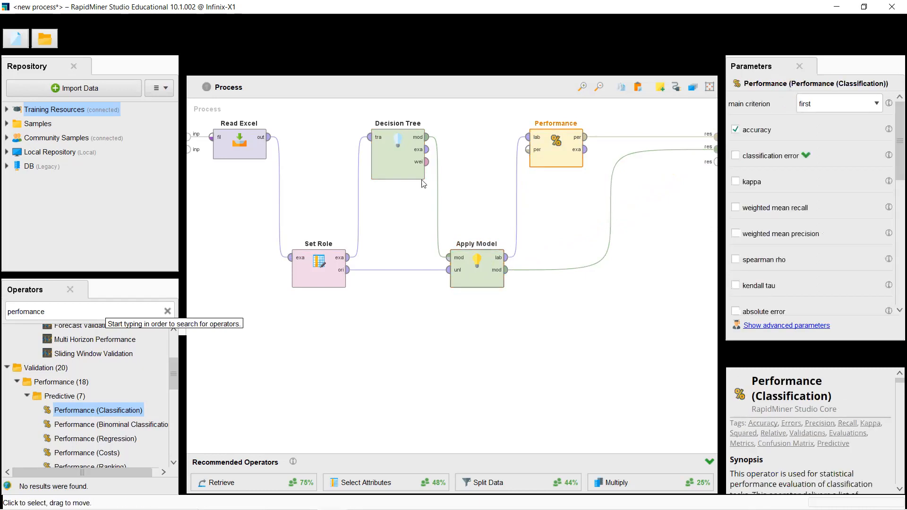
click(132, 35)
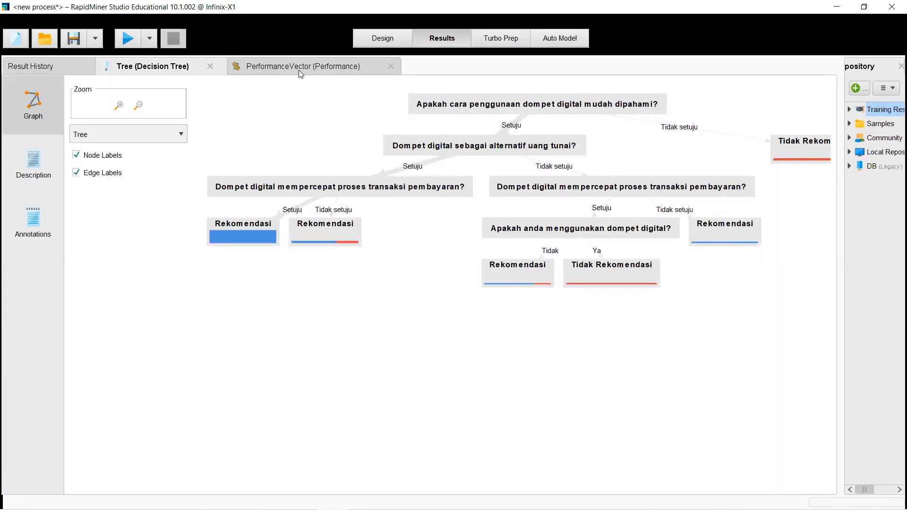
Examine the accuracy confusion matrix in the PerformanceVector result, both as a plot and as a table
click(299, 70)
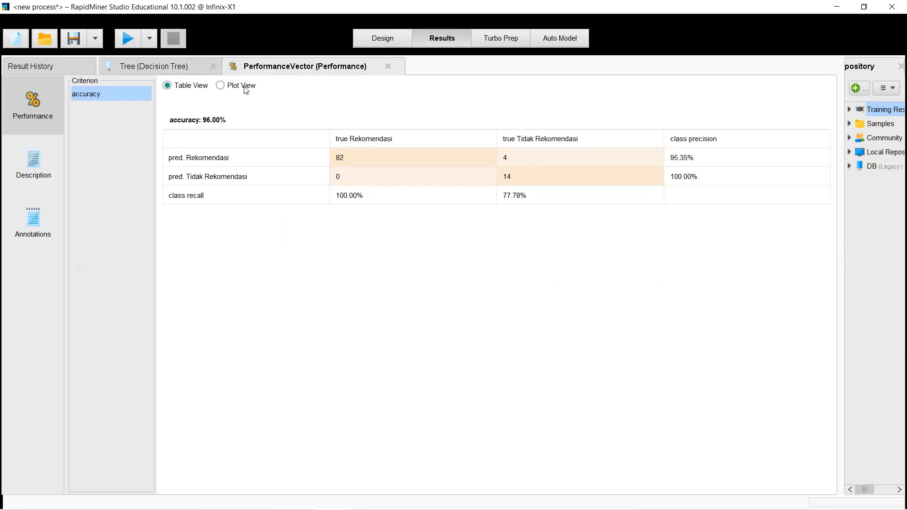
click(244, 86)
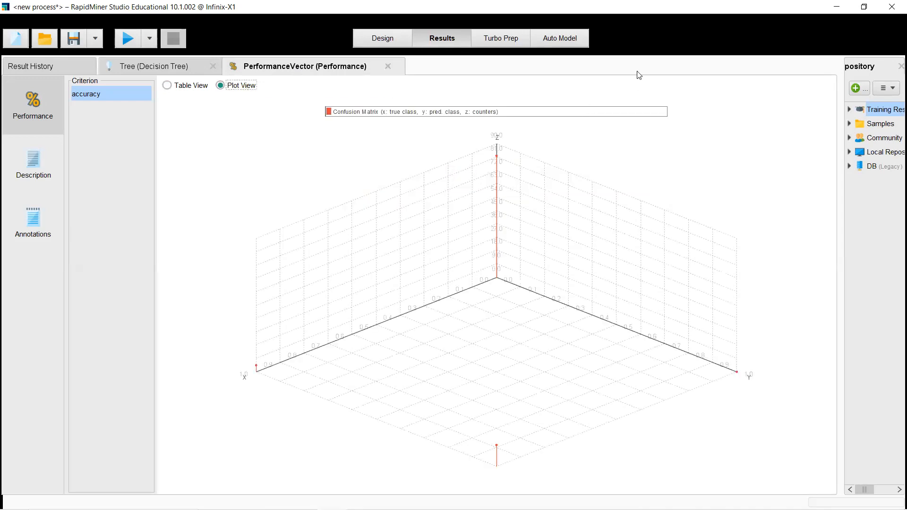
click(190, 88)
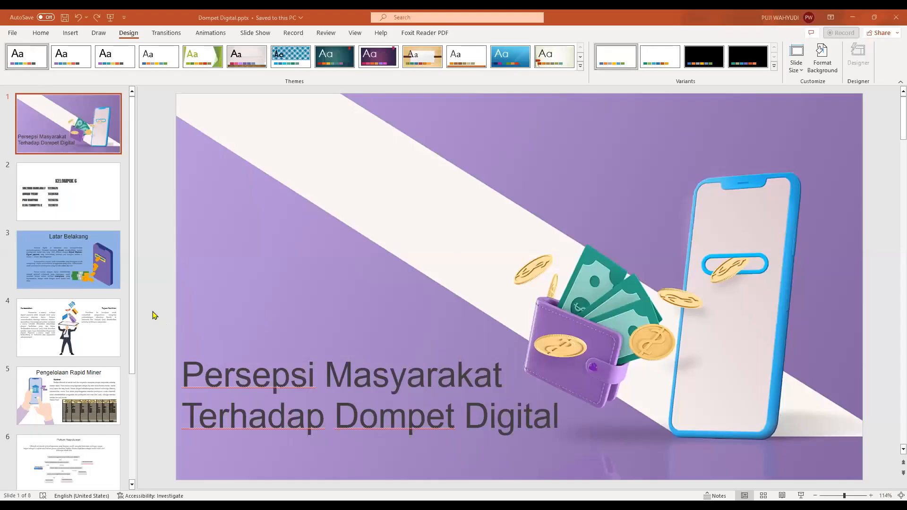
Switch to the Dompet Digital.pptx presentation in PowerPoint, show the Permasalahan and Tujuan Penilitian slide, and look through the slides up to Penutup
click(119, 314)
scroll(86, 324, down, 3)
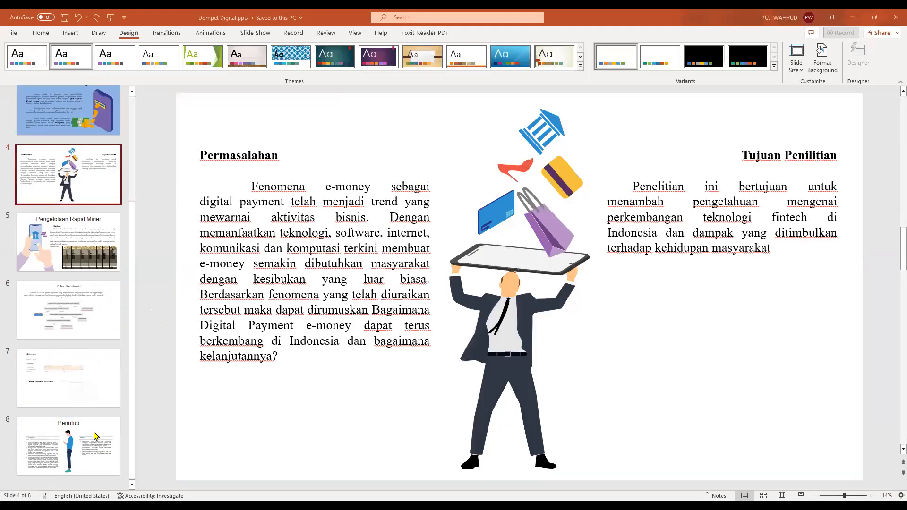